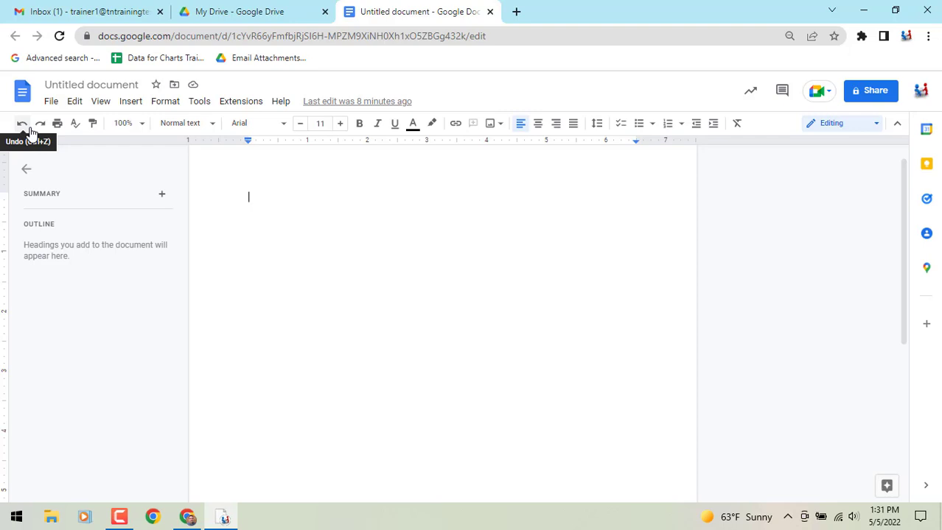
Use Insert > Dropdown to bring up the preset dropdown choices, previewing Review status options.
click(131, 103)
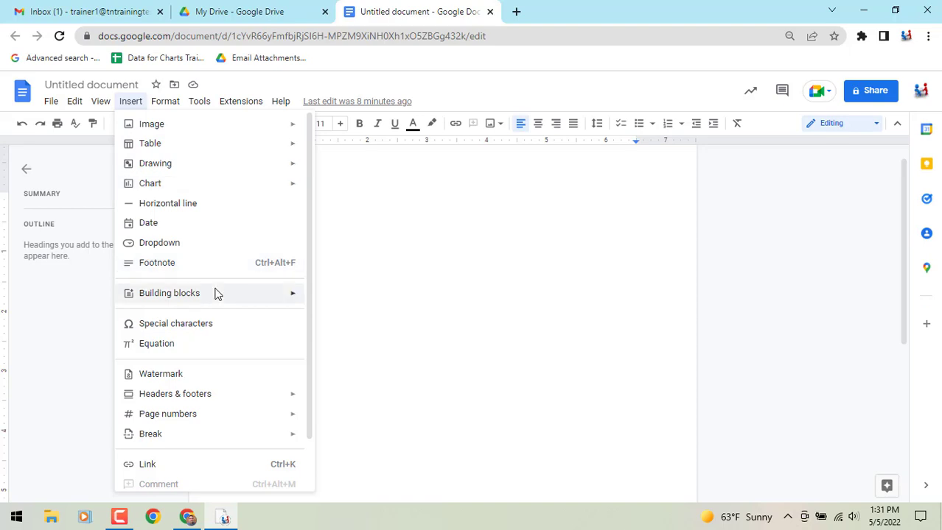
click(221, 247)
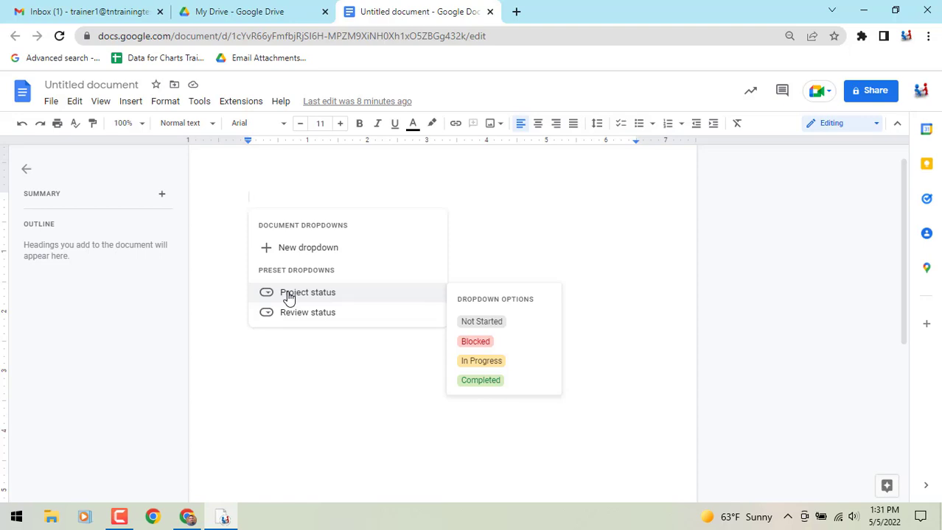
mouse_move(307, 312)
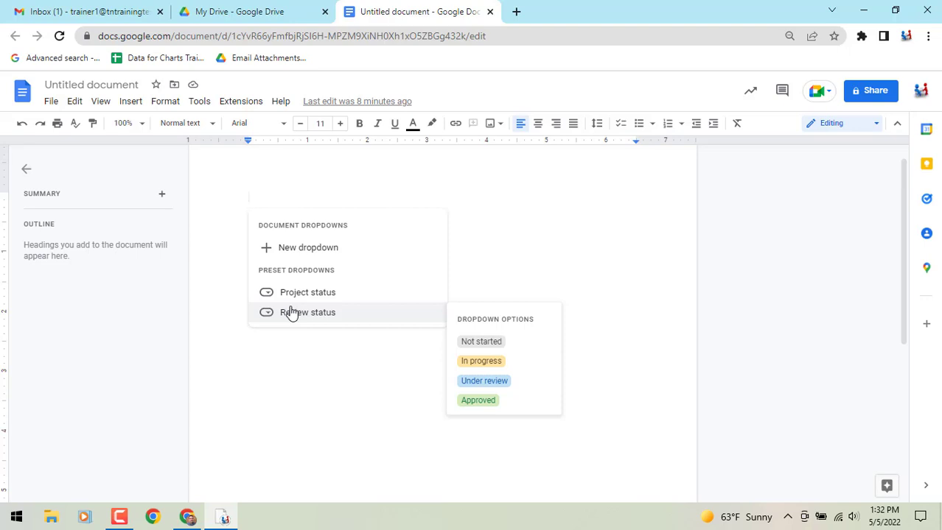
Start a new custom dropdown, colour its first option dark red, and rename it 'To DO'.
click(319, 254)
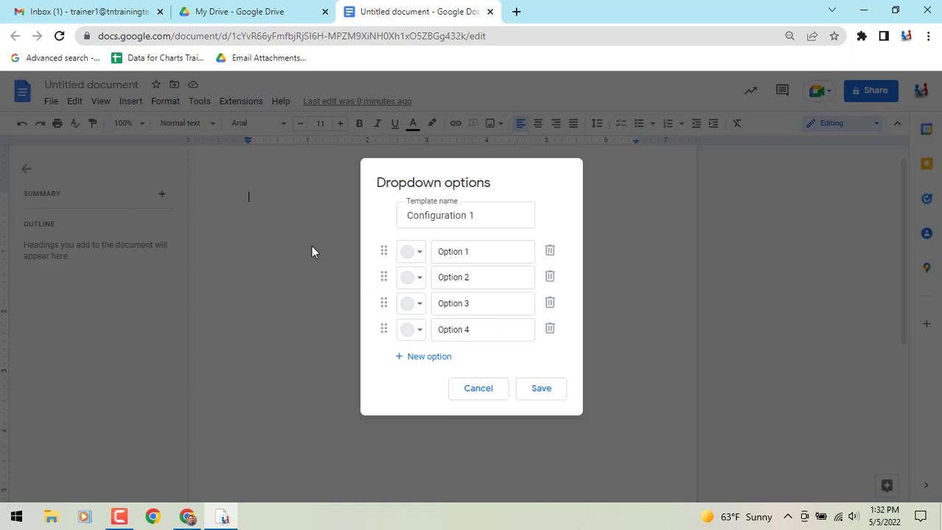
click(420, 255)
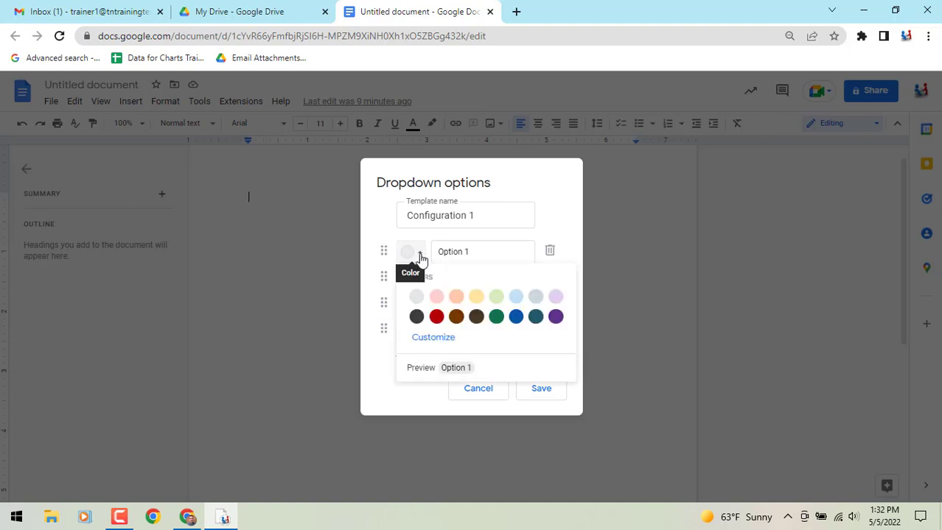
click(436, 317)
drag(474, 256, 439, 260)
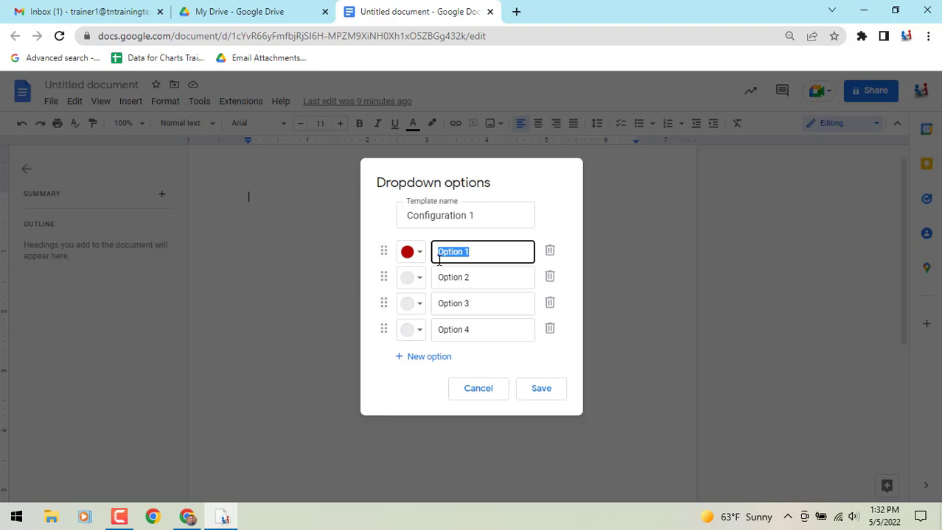
text(ToDO)
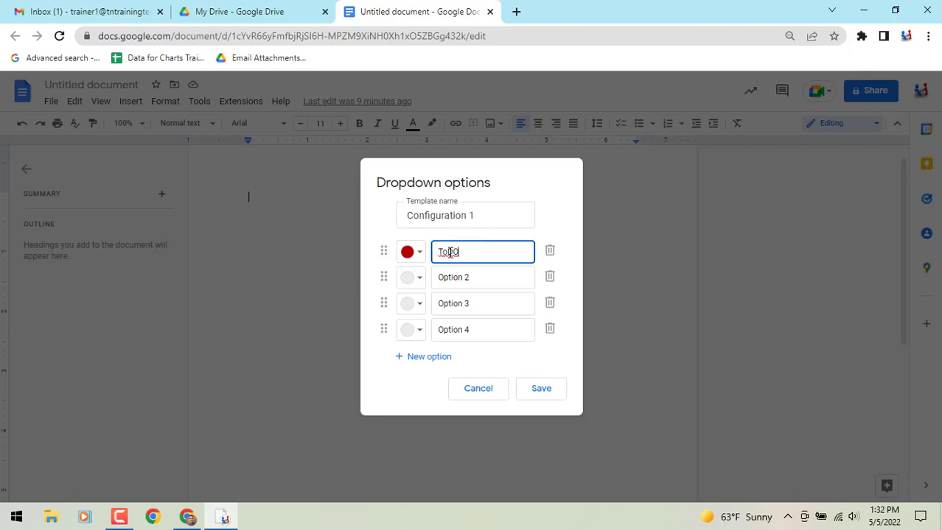
click(450, 252)
Move the 'To DO' option below Option 2, then discard the draft dropdown.
drag(383, 251, 385, 289)
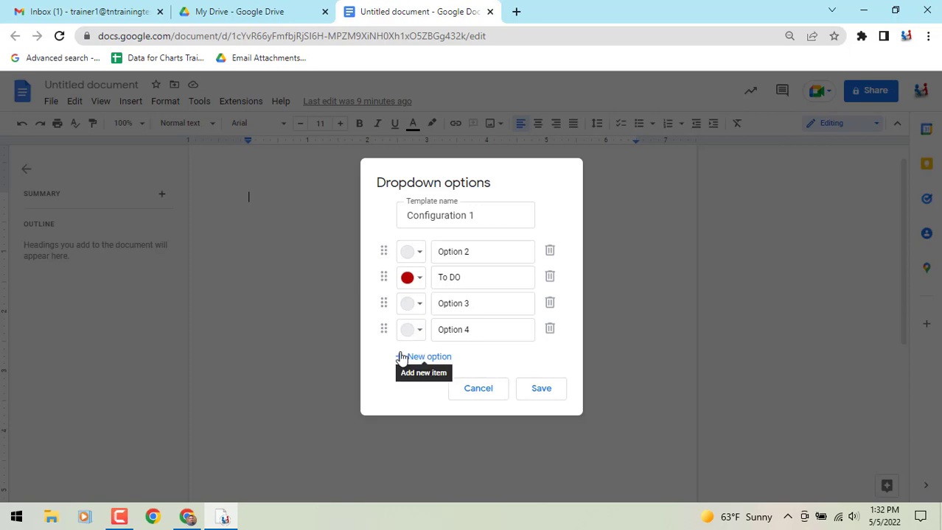
drag(480, 218, 395, 225)
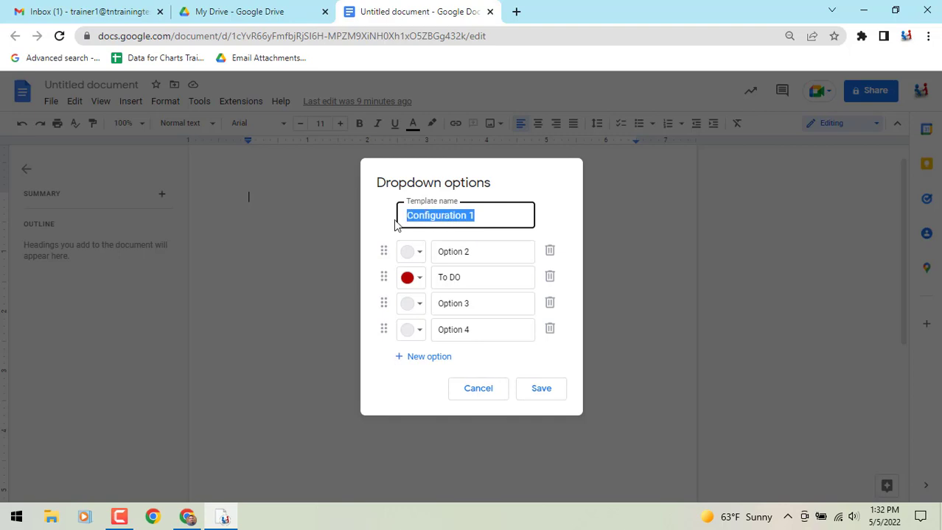
click(480, 392)
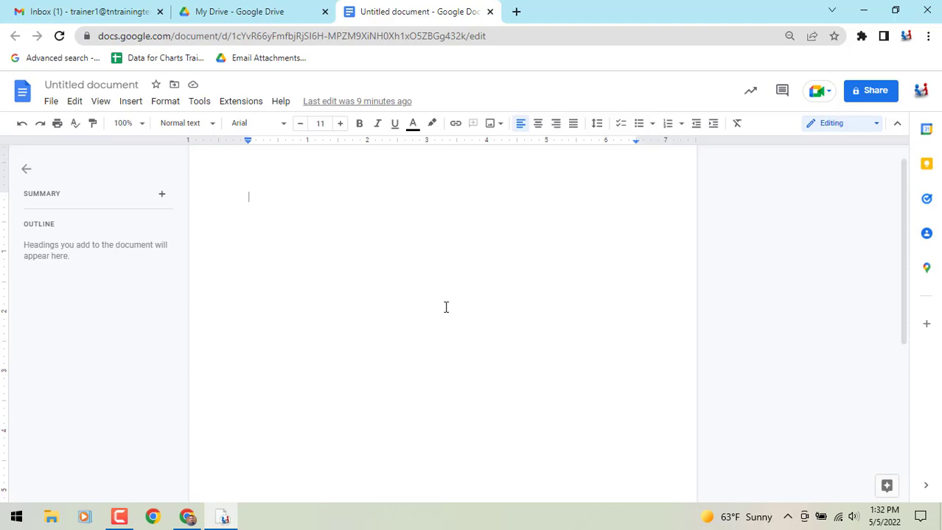
text(@)
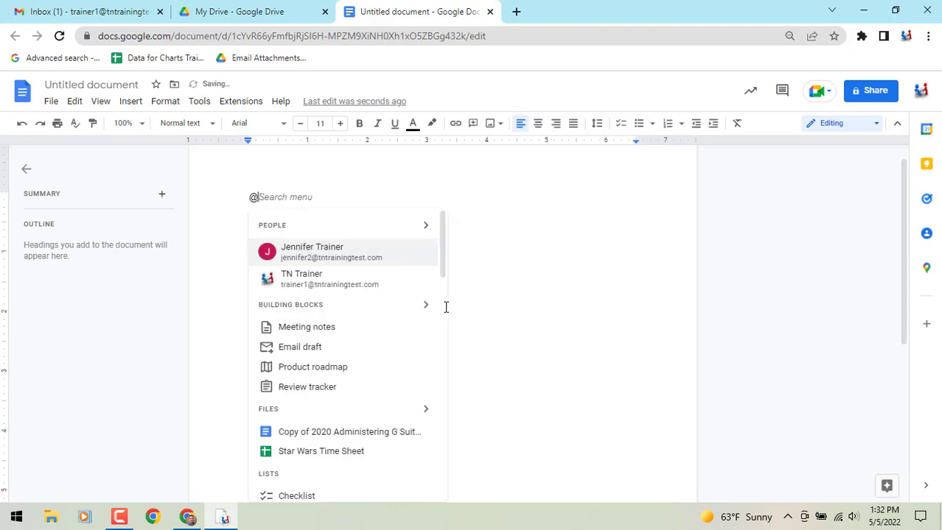
text(dro)
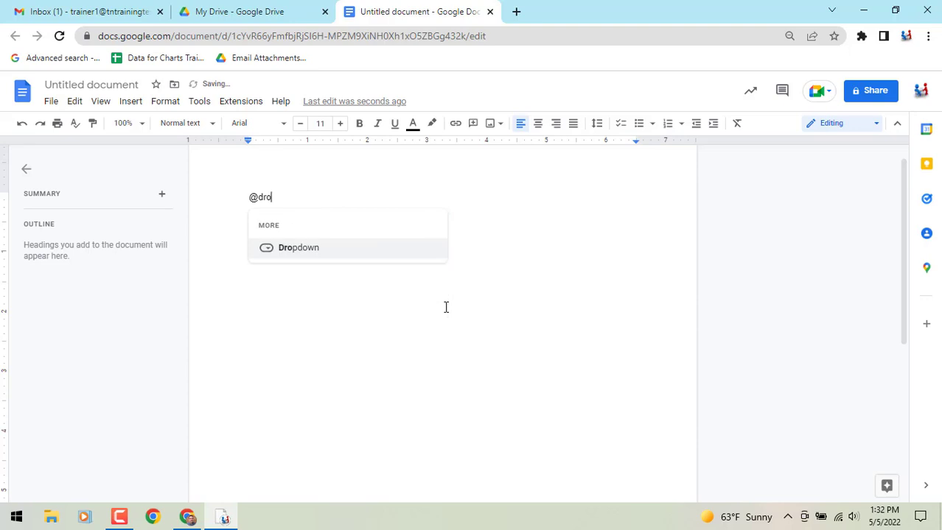
click(282, 250)
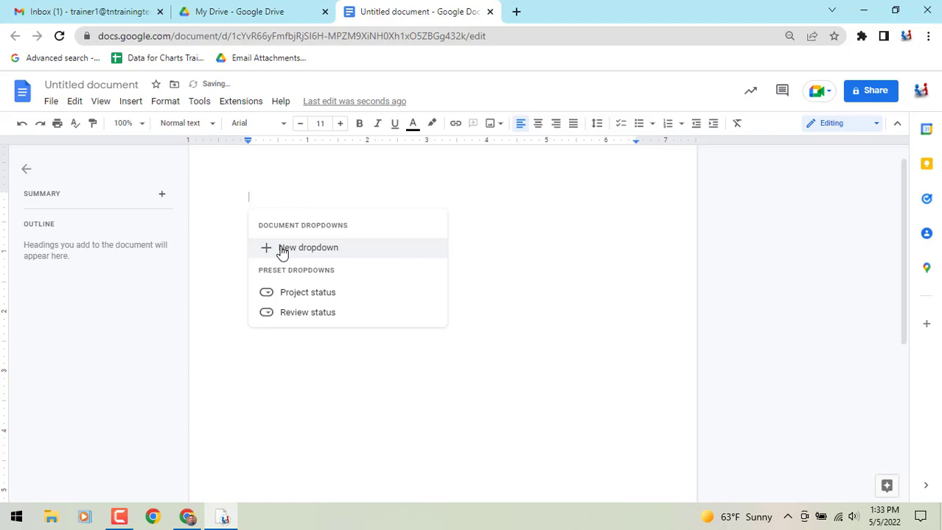
mouse_move(307, 292)
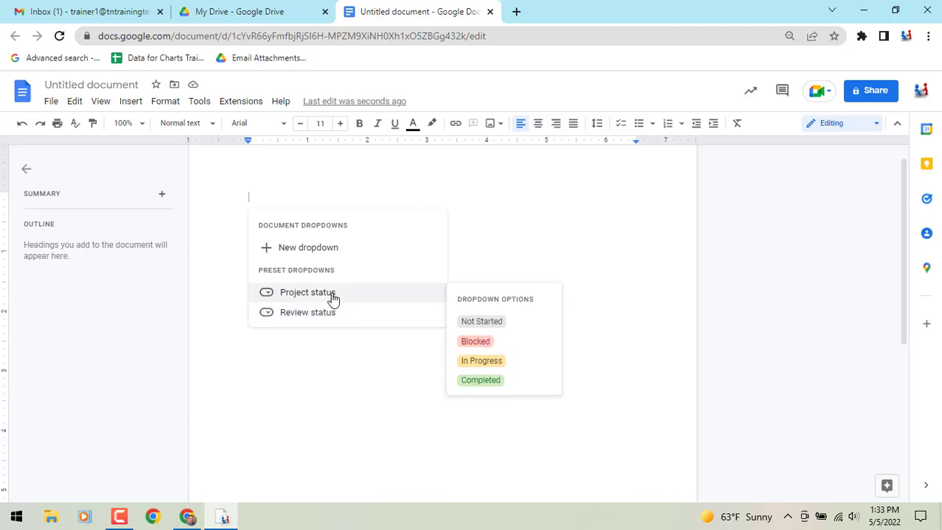
Insert the Project status chip and change it from Not Started to In Progress.
click(332, 297)
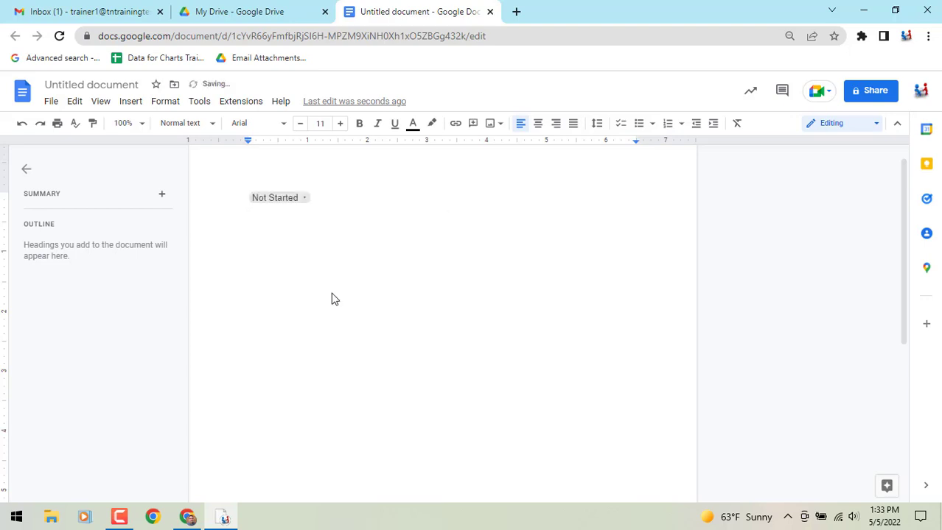
click(297, 193)
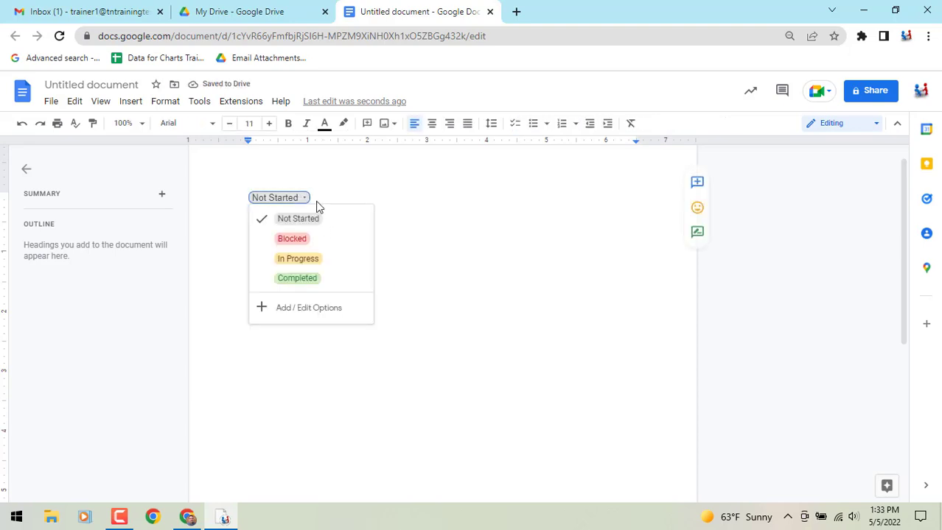
click(304, 259)
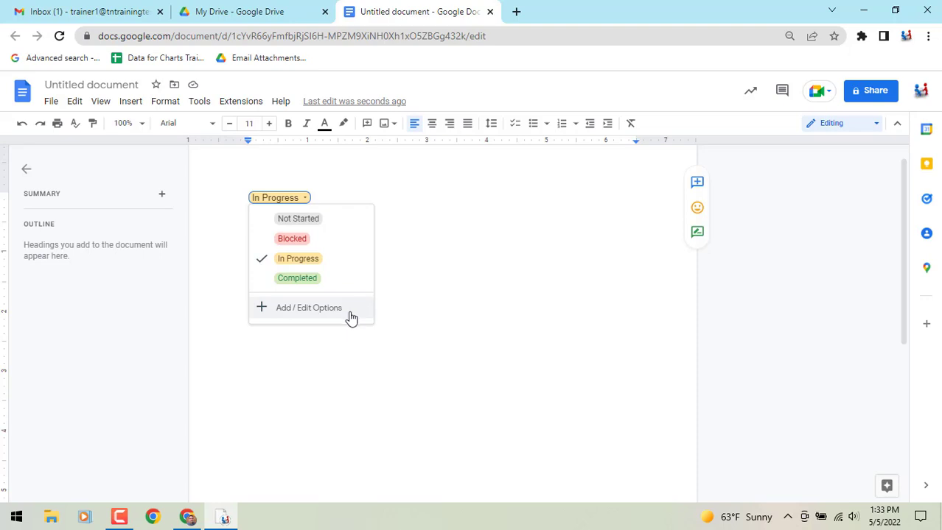
click(417, 271)
Insert a Review status dropdown chip on a new line below the first chip.
key(Return)
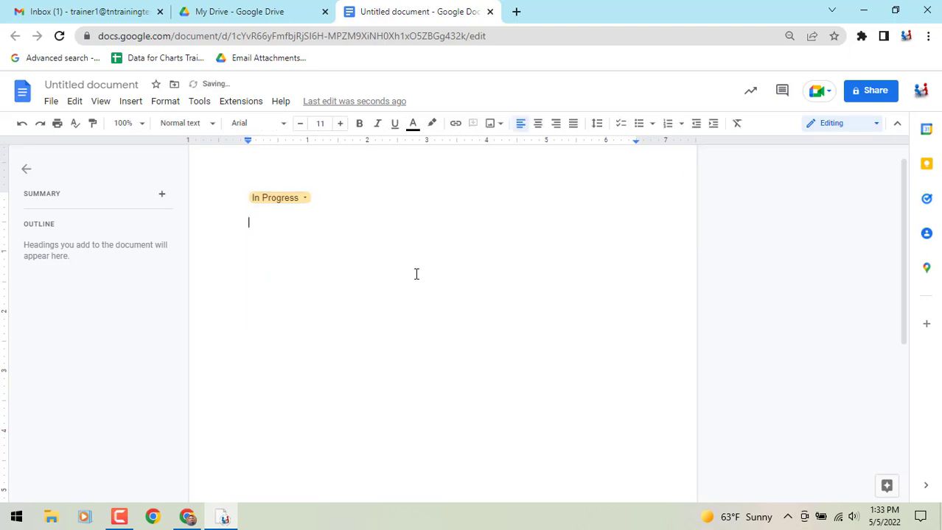
click(130, 101)
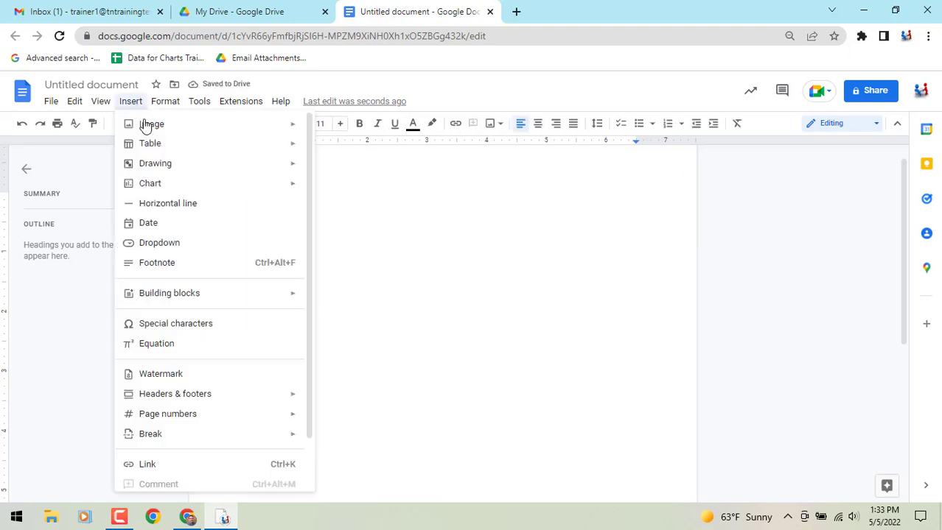
click(190, 243)
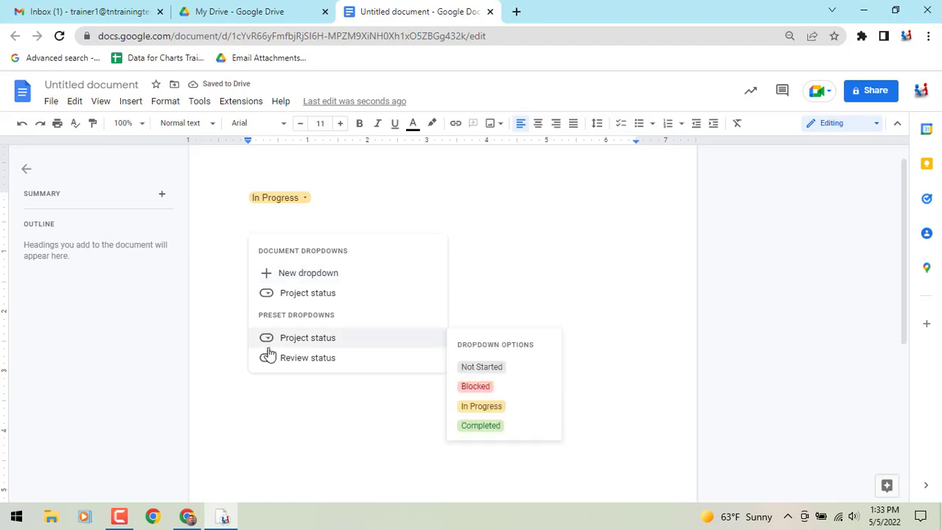
click(291, 358)
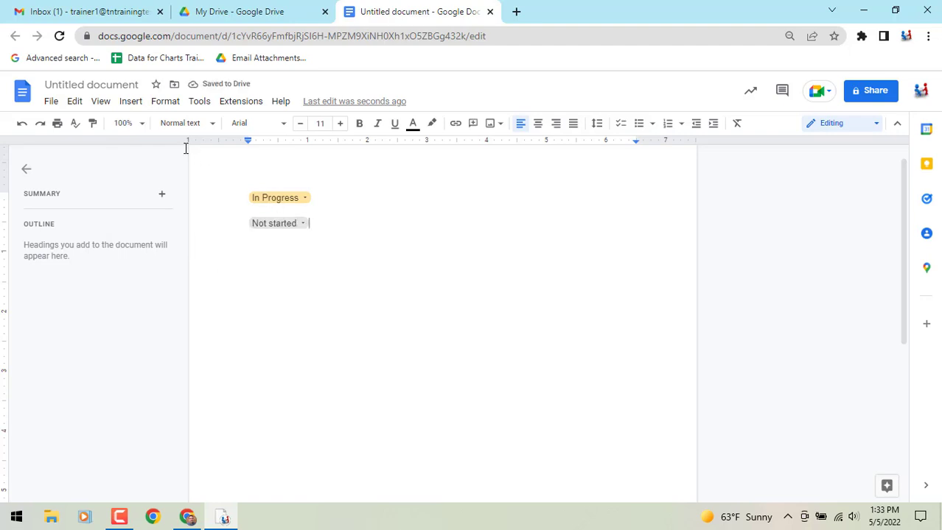
click(50, 101)
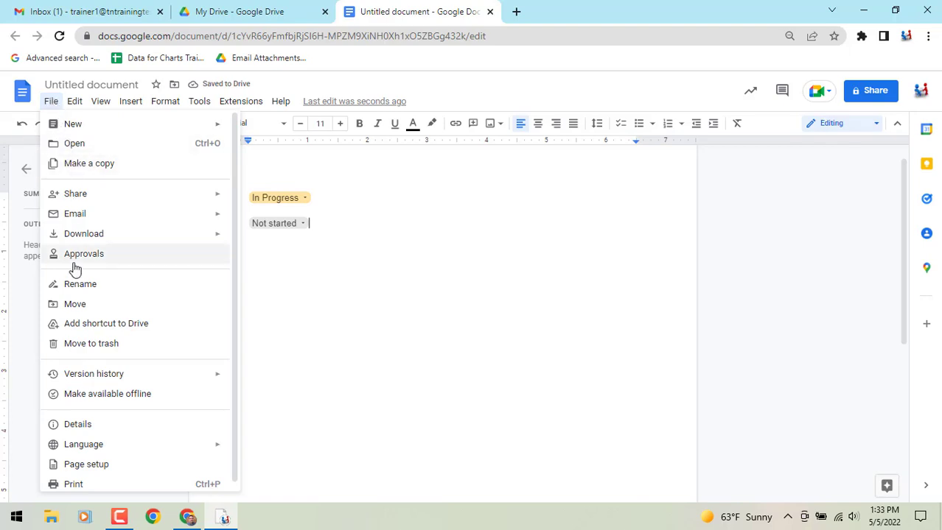
Set the Review status chip to Approved.
click(303, 225)
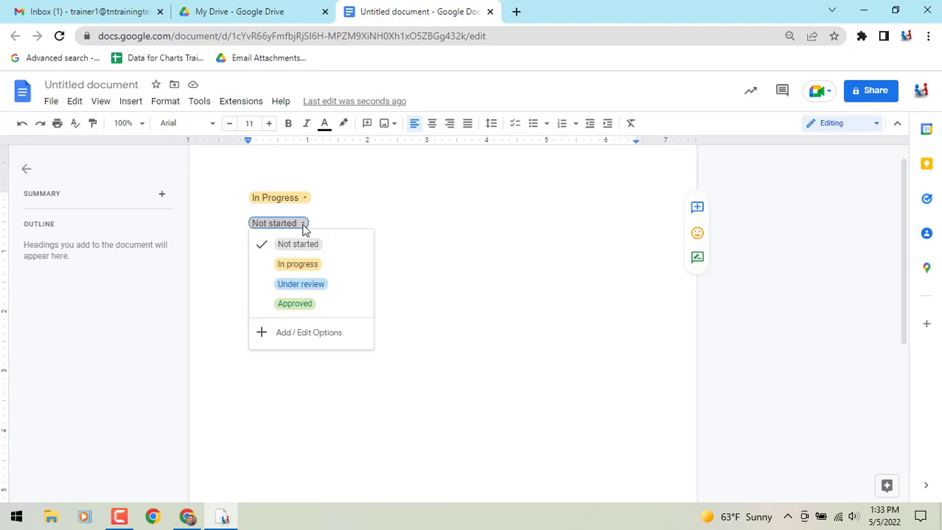
click(316, 286)
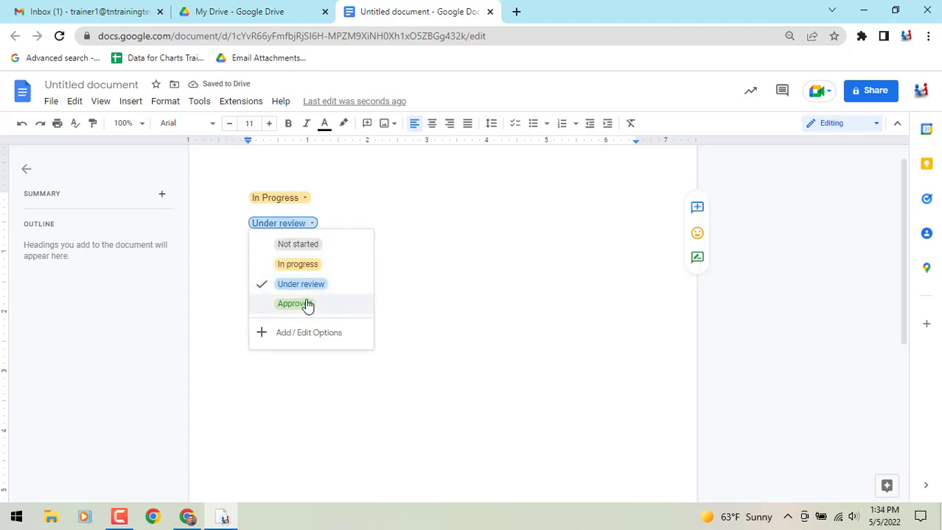
click(302, 305)
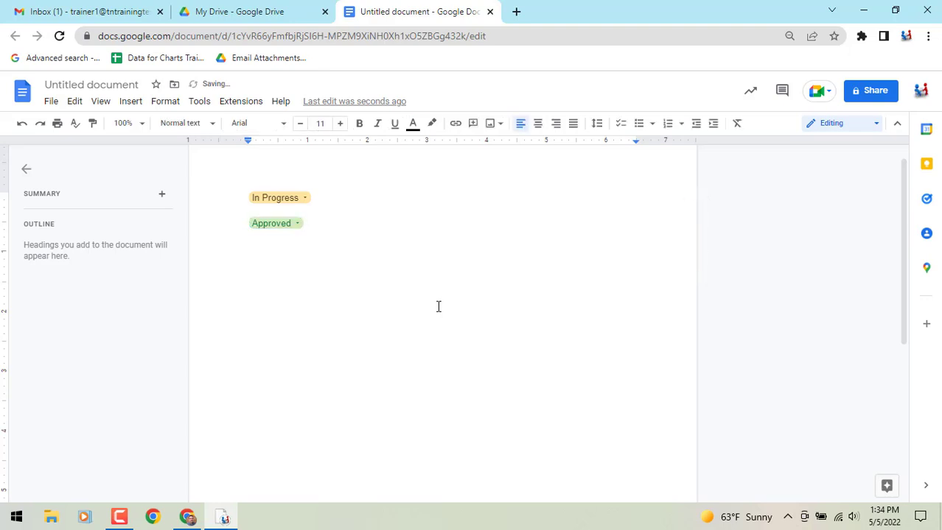